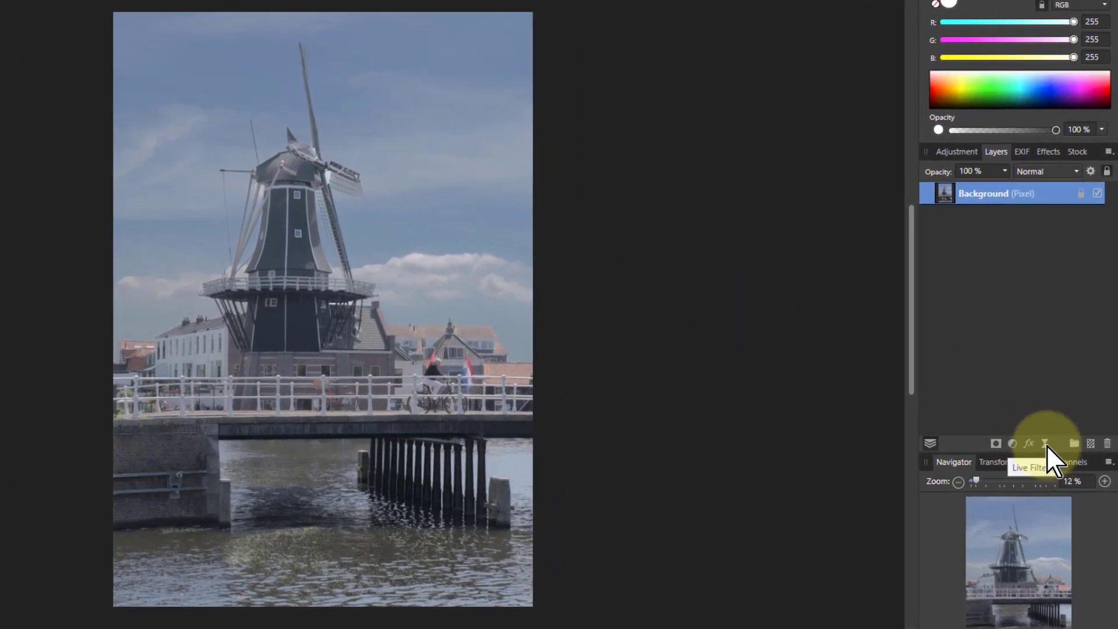
Step: Add a live Unsharp Mask filter to the Background layer, starting at Radius 0 px, Factor 0.5
click(1046, 444)
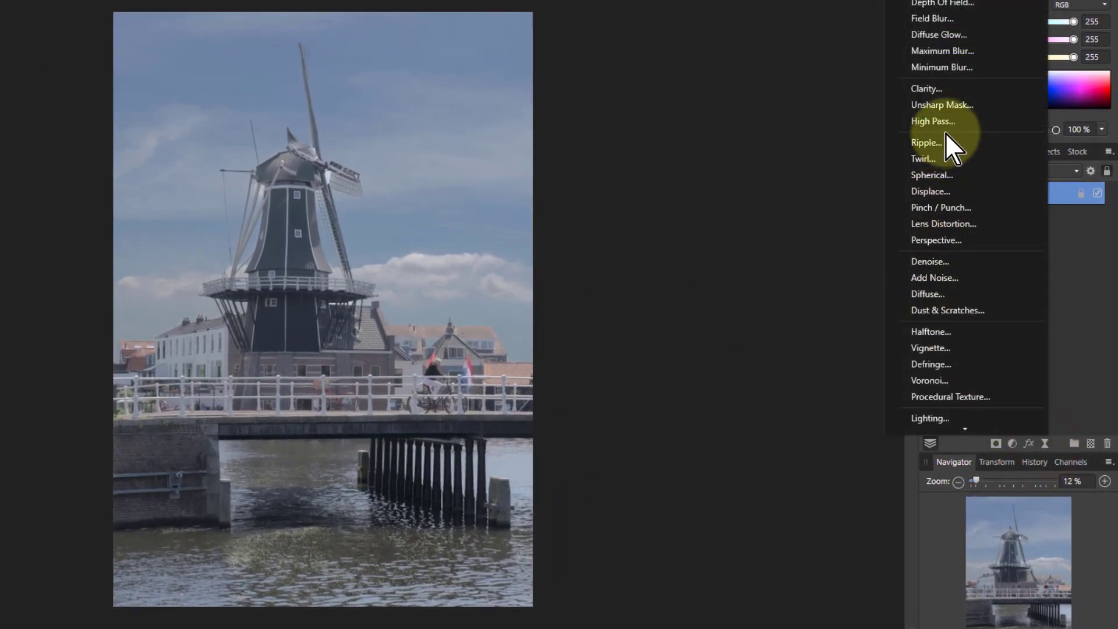
click(960, 106)
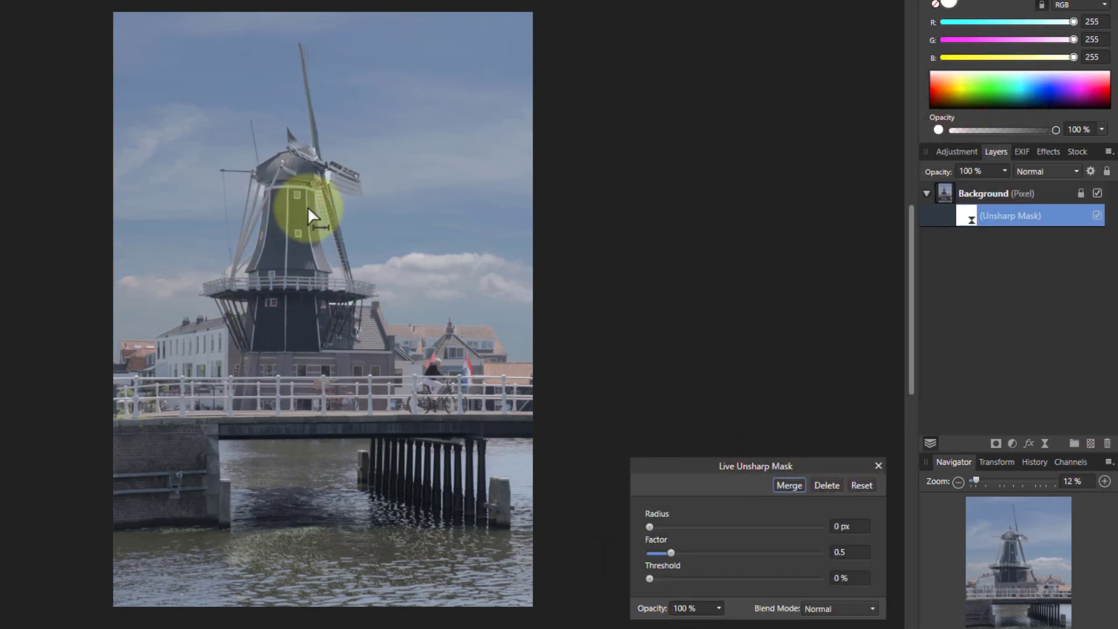
Step: Zoom in to about 643 % on the small window of the windmill tower
scroll(296, 233, up, 1)
scroll(295, 232, up, 10)
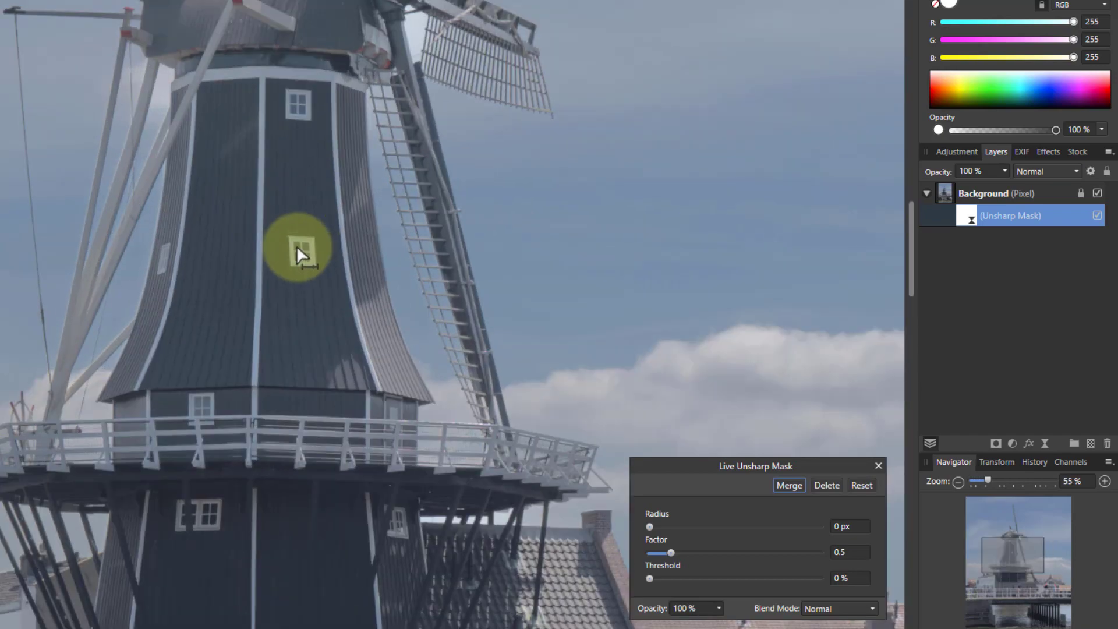
scroll(301, 247, up, 5)
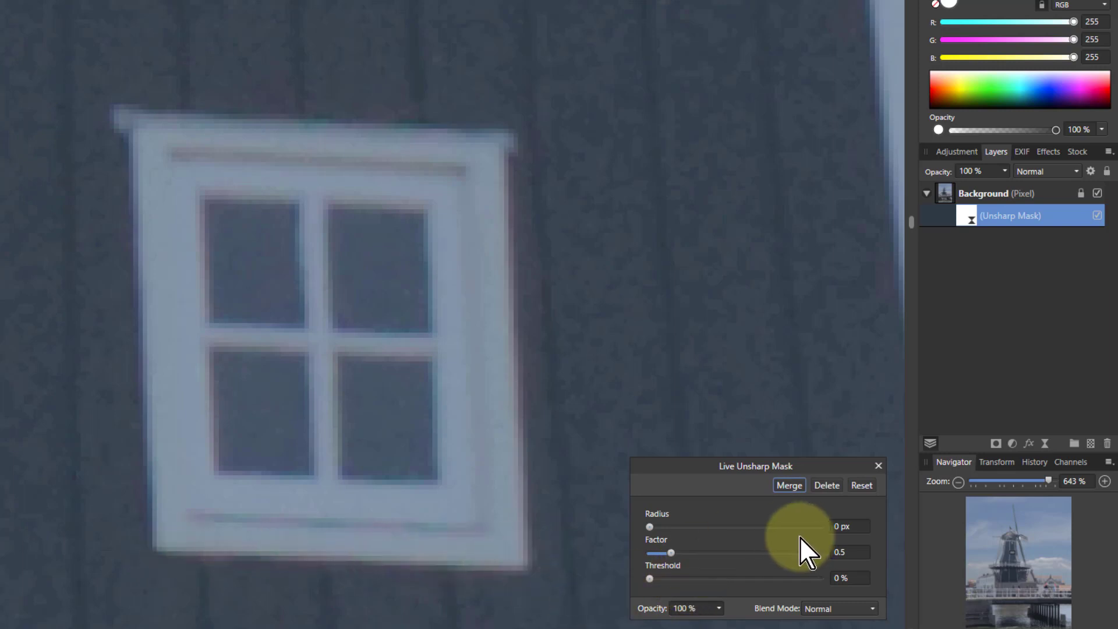
Step: Set the Unsharp Mask Radius to 2 px and Factor to 3, sharpening the window edges
click(853, 529)
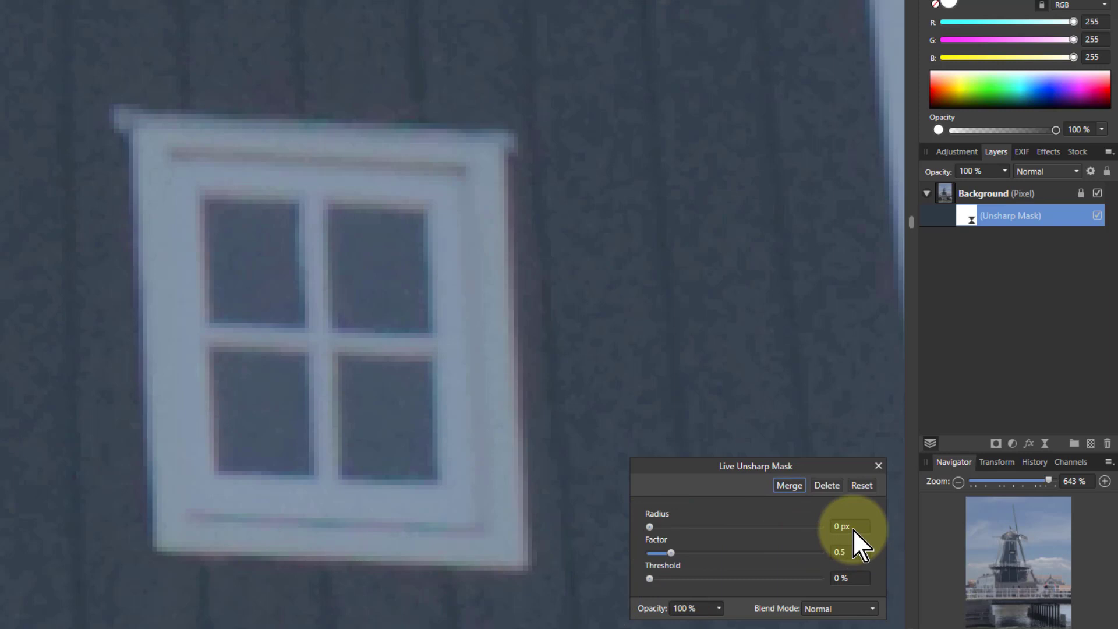
text(1)
key(Return)
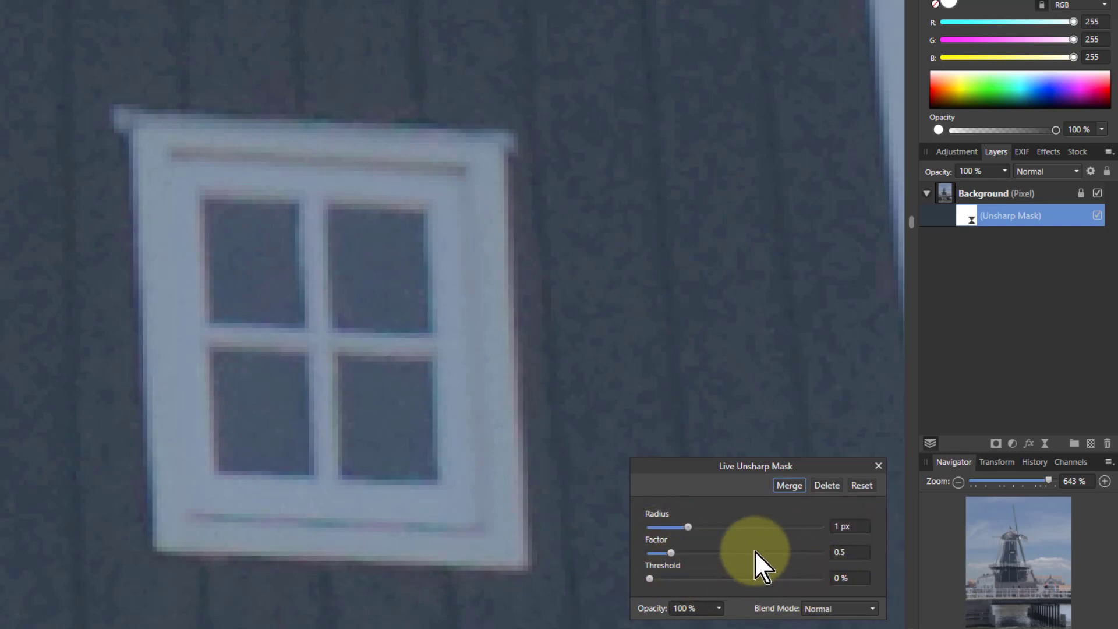
scroll(855, 529, up, 1)
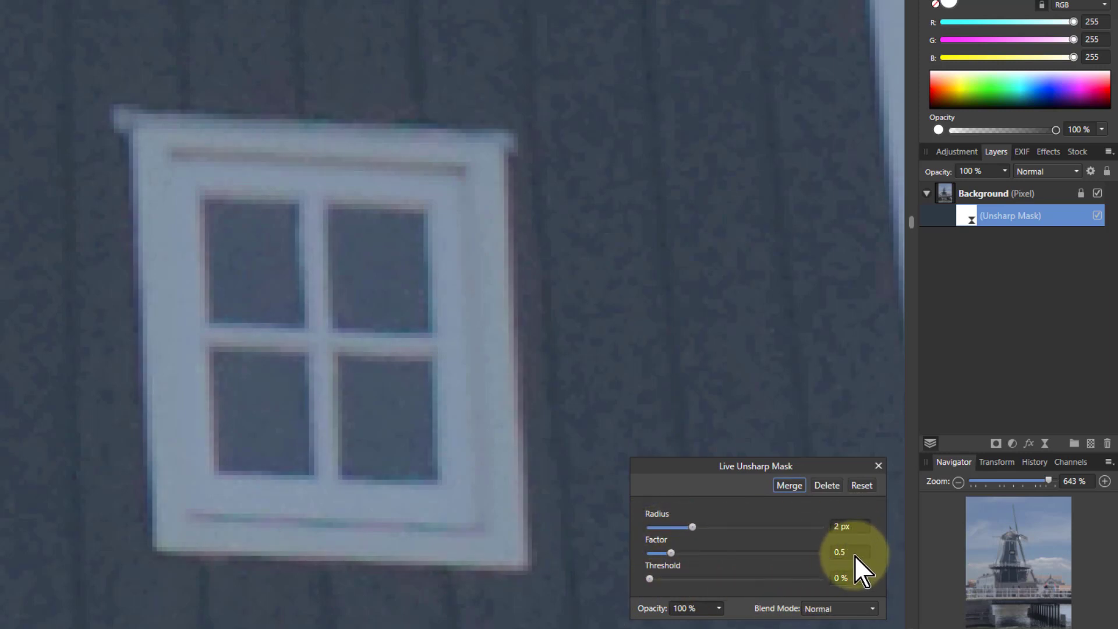
scroll(854, 555, up, 10)
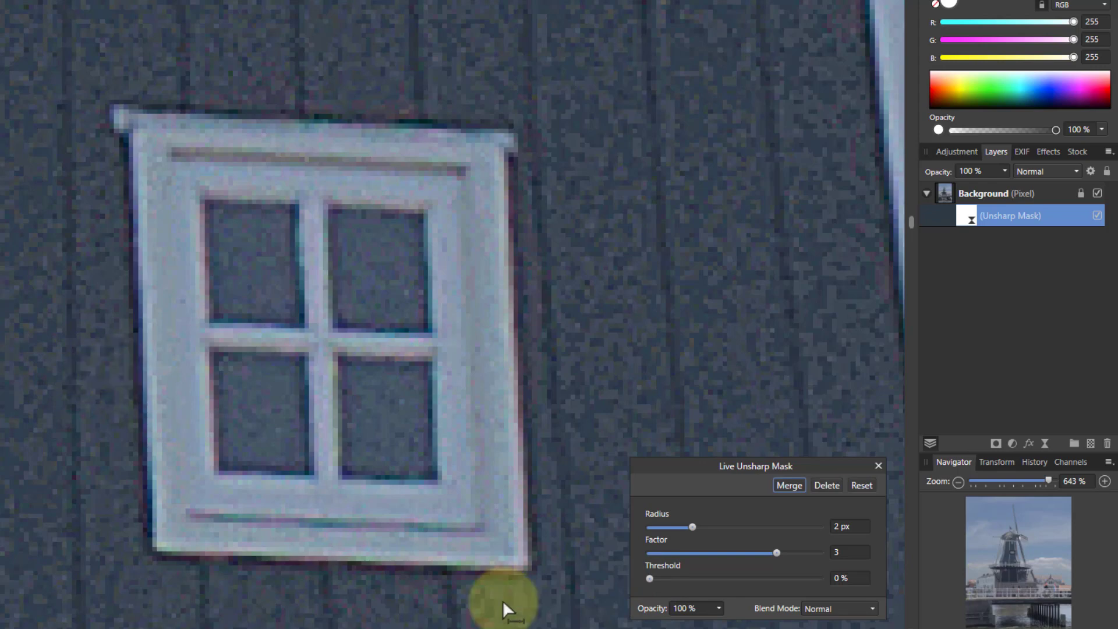
Step: Raise the Unsharp Mask Threshold toward 6 % so the wall's fine noise isn't sharpened
click(650, 579)
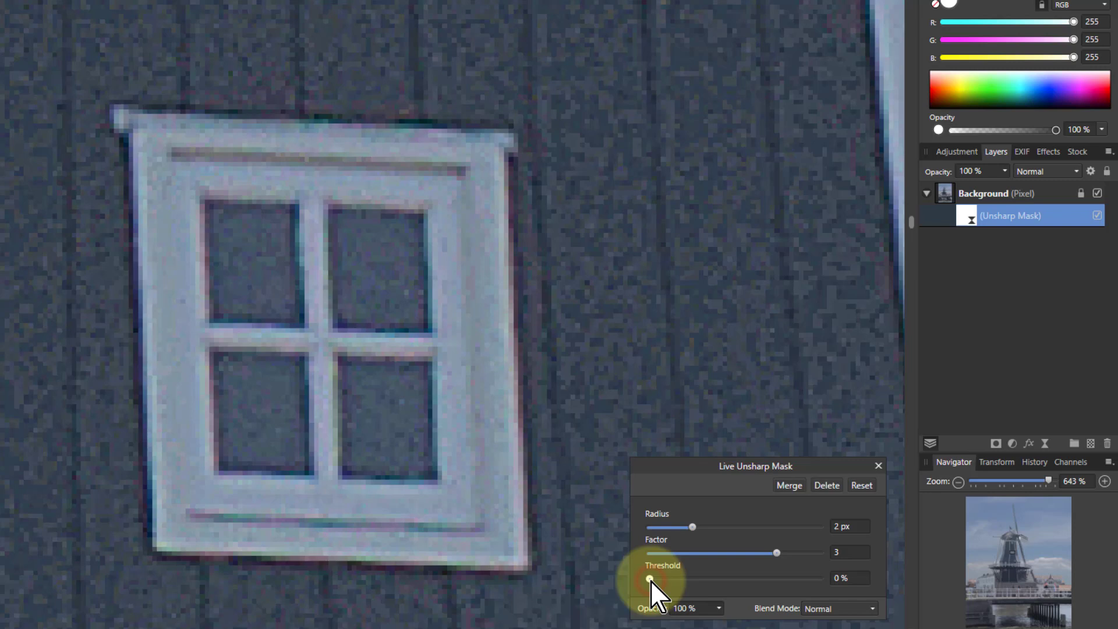
drag(651, 581, 653, 581)
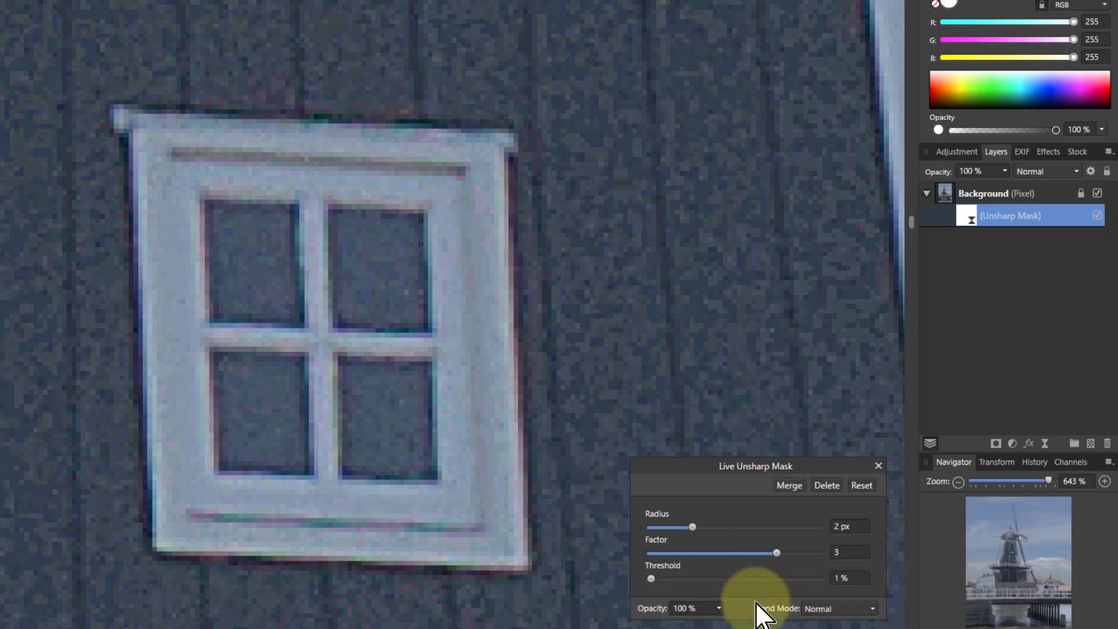
scroll(860, 582, up, 1)
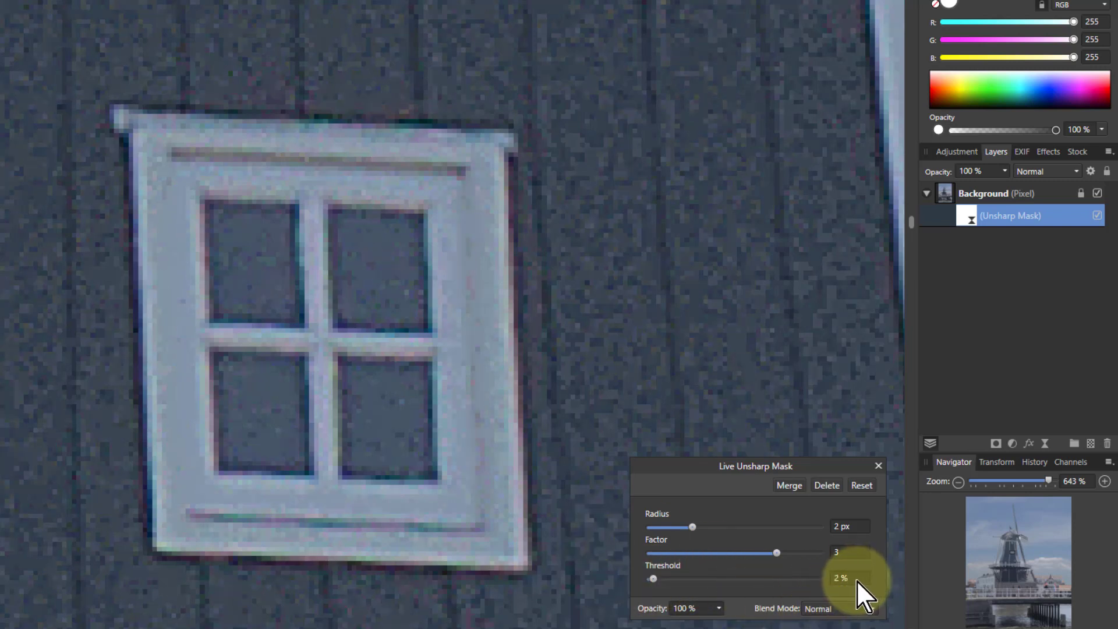
scroll(852, 581, down, 1)
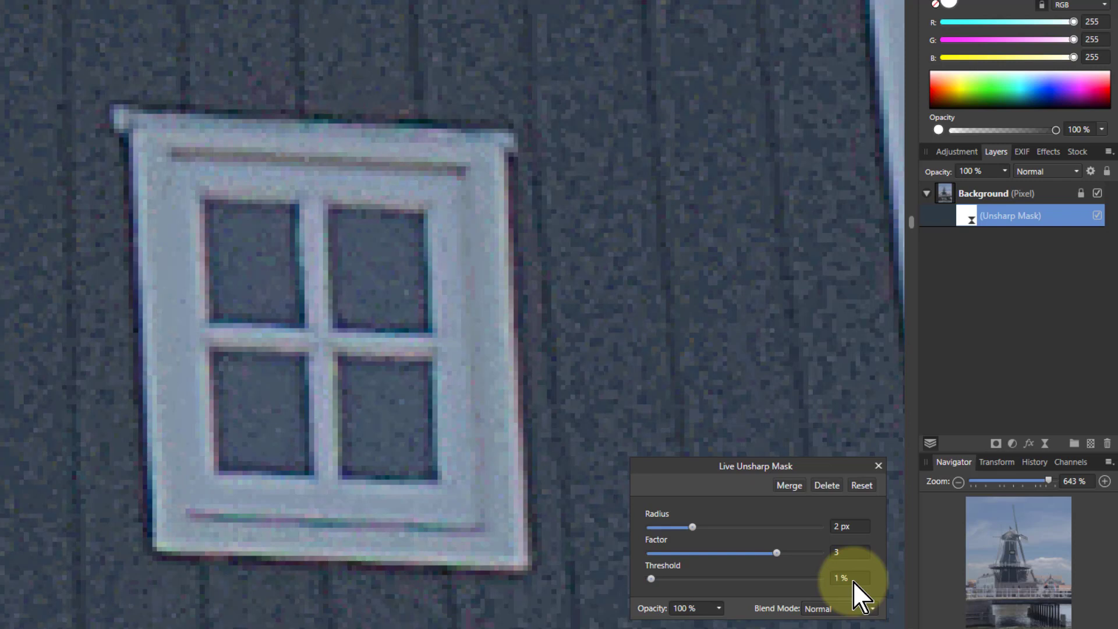
scroll(853, 581, up, 1)
scroll(852, 581, up, 1)
scroll(852, 582, up, 1)
scroll(851, 581, up, 1)
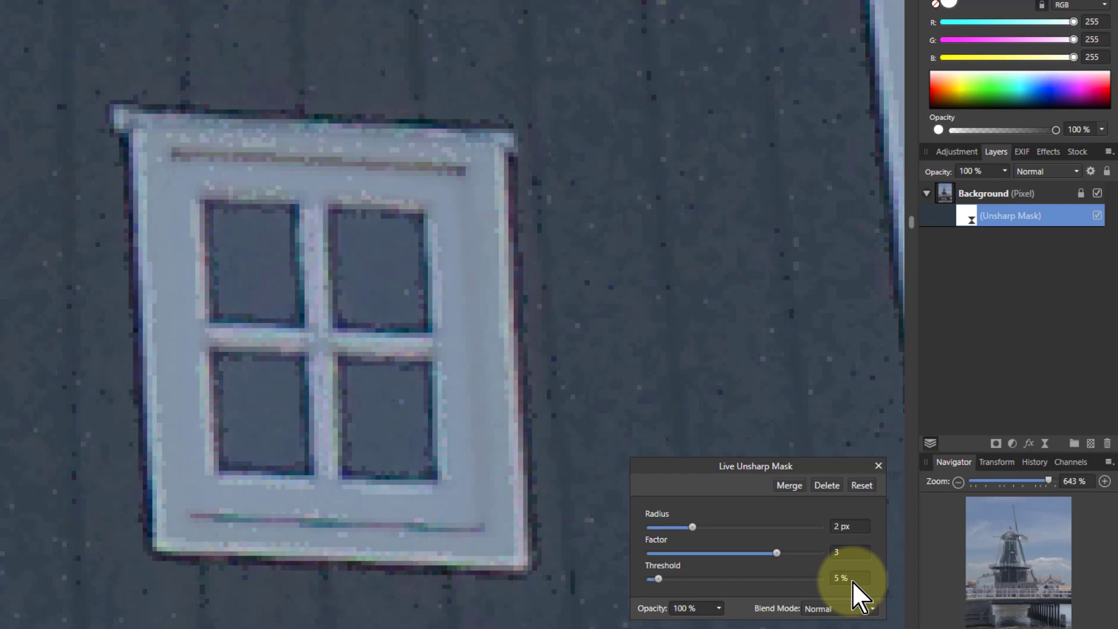
scroll(857, 581, up, 1)
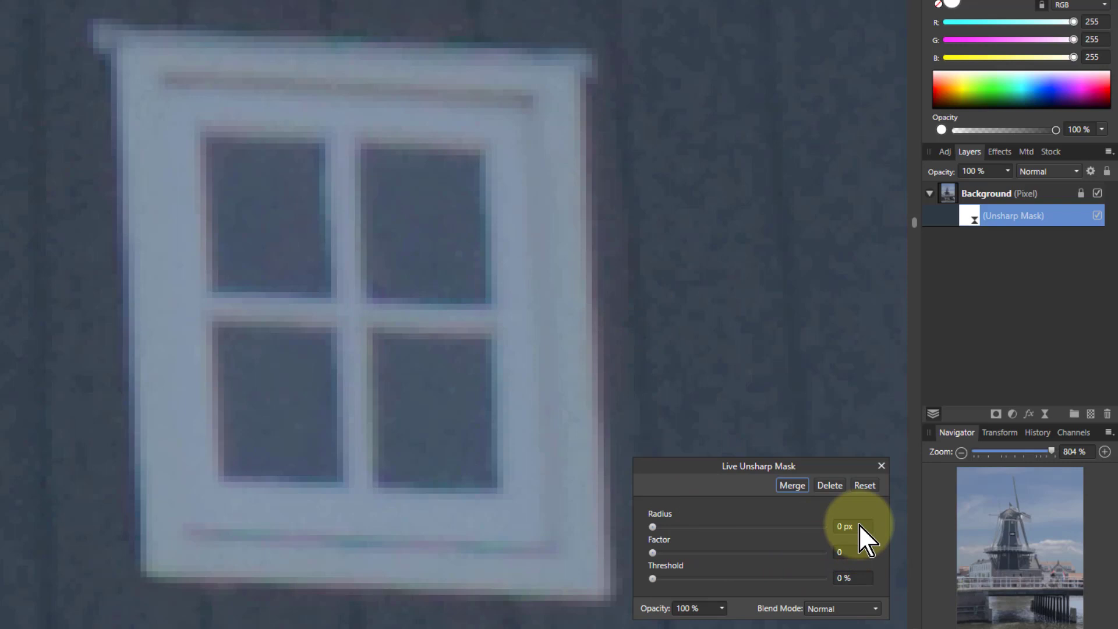
Step: Raise the Unsharp Mask Threshold to 6 %, keeping Radius 2 px and Factor 3
scroll(859, 524, up, 2)
scroll(854, 551, up, 2)
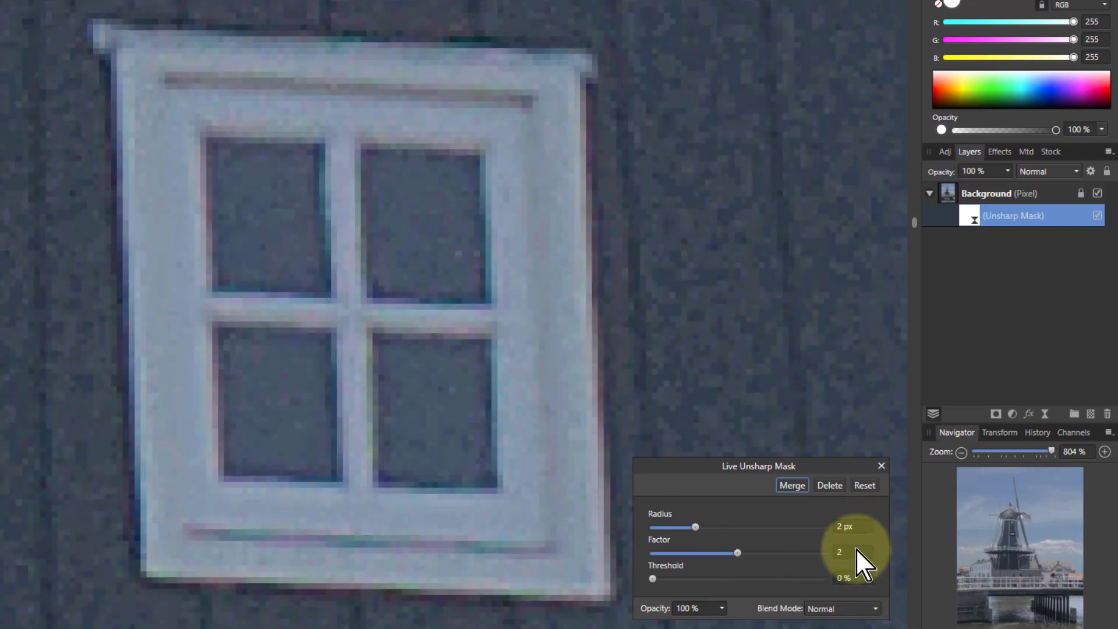
scroll(855, 550, up, 1)
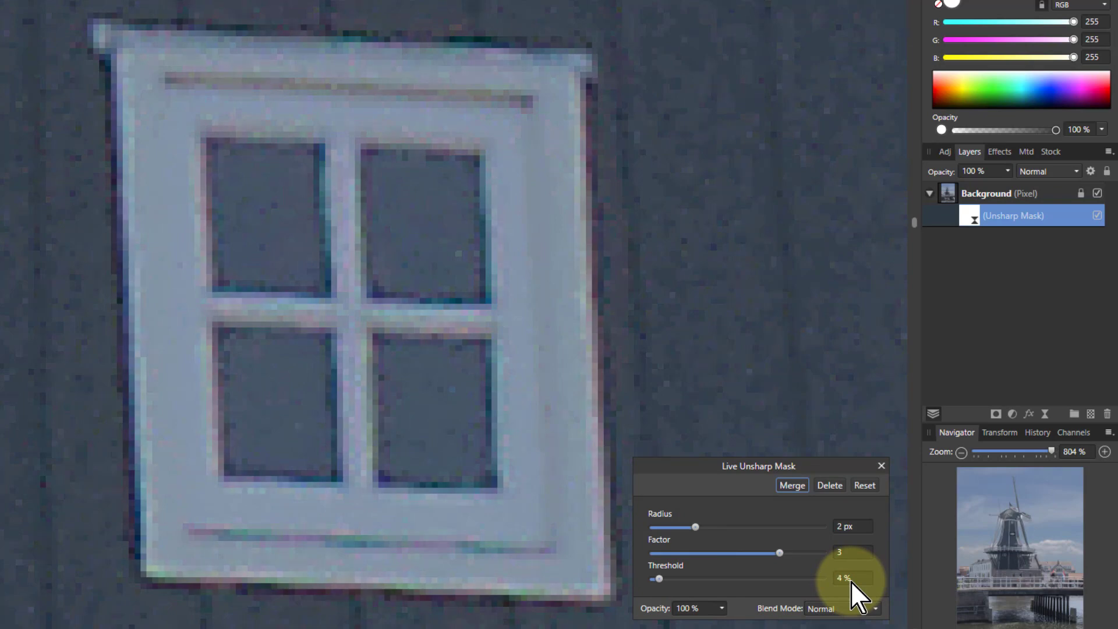
scroll(858, 578, up, 1)
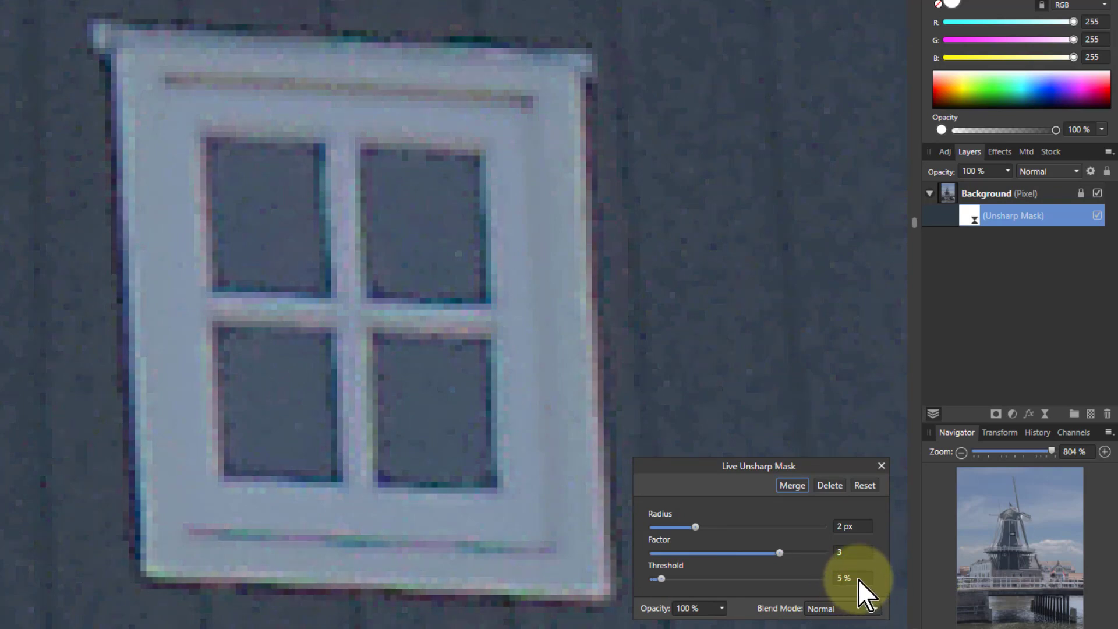
scroll(858, 579, up, 1)
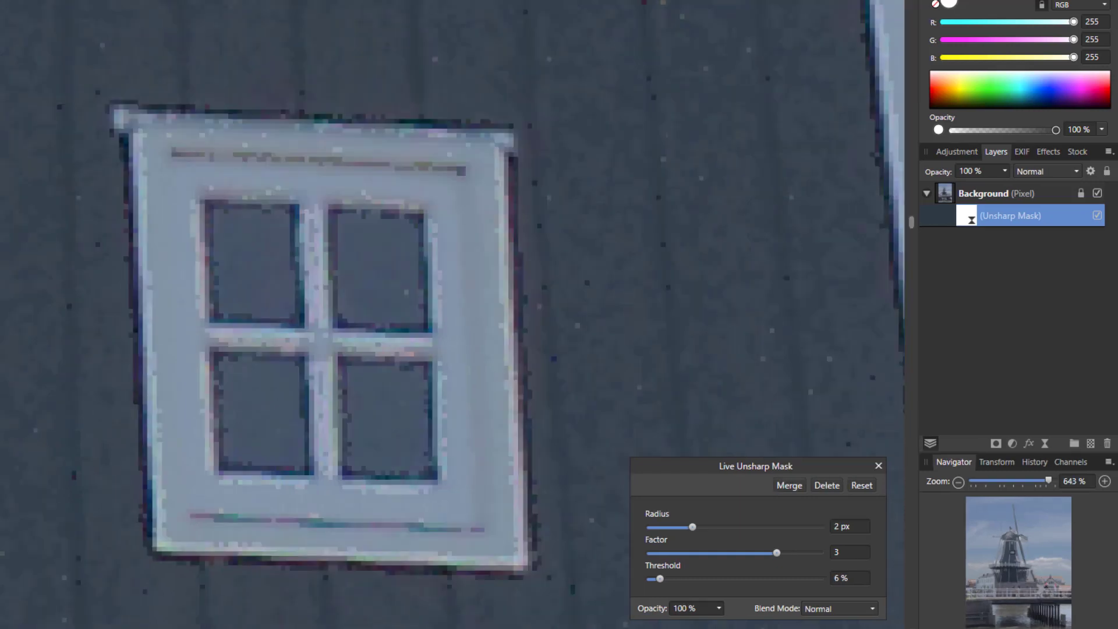
scroll(249, 317, up, 1)
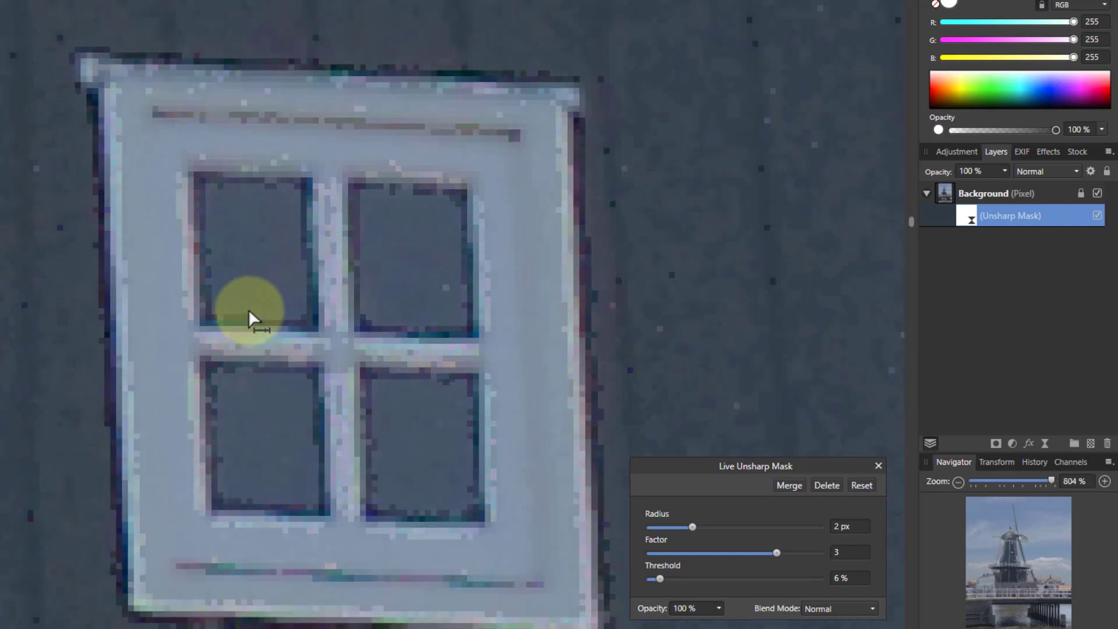
scroll(223, 251, down, 1)
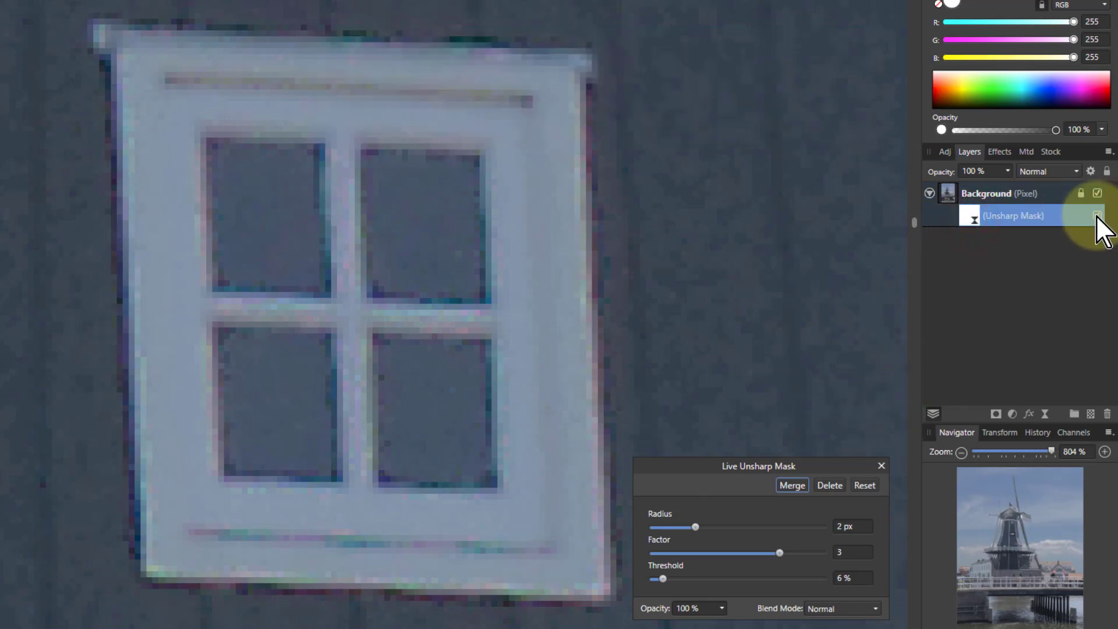
Step: Toggle the Unsharp Mask off and on to compare, then leave it hidden
click(1096, 215)
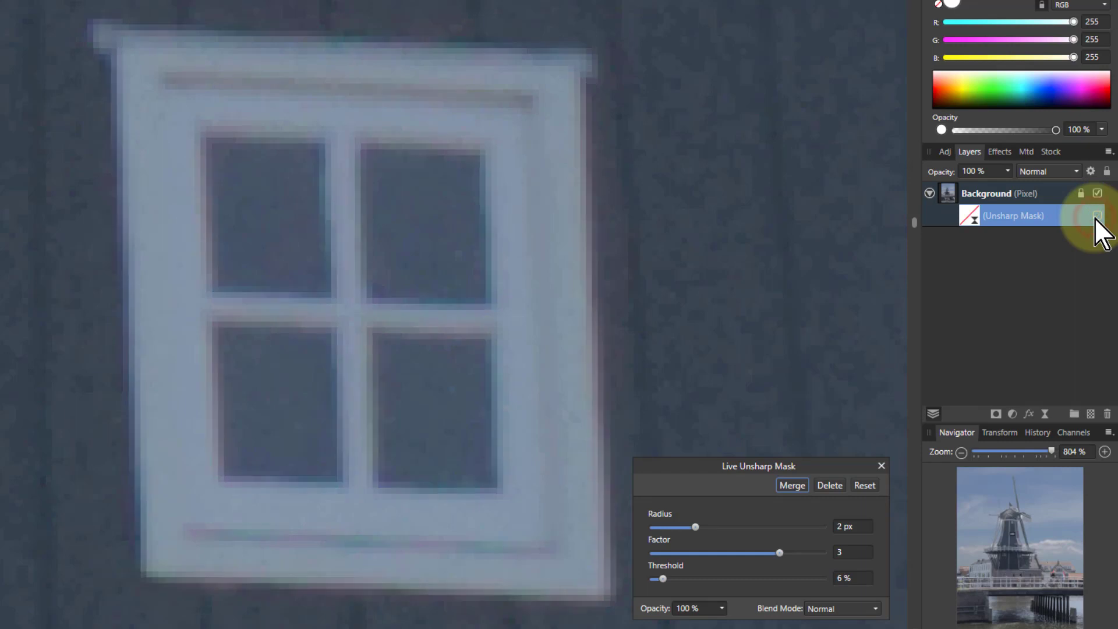
click(1096, 216)
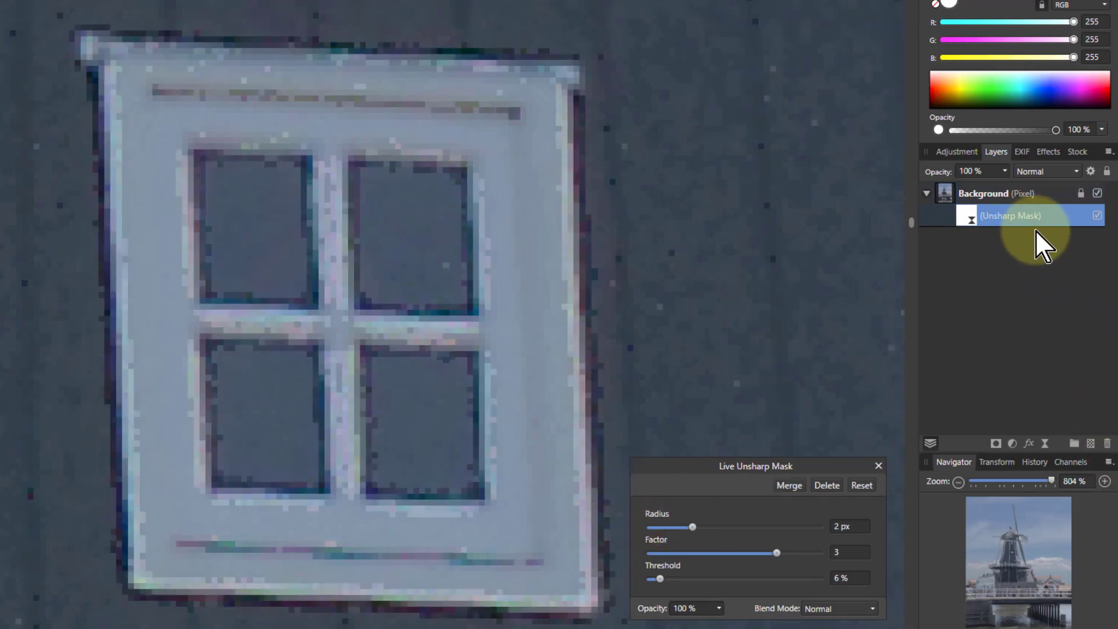
click(1098, 216)
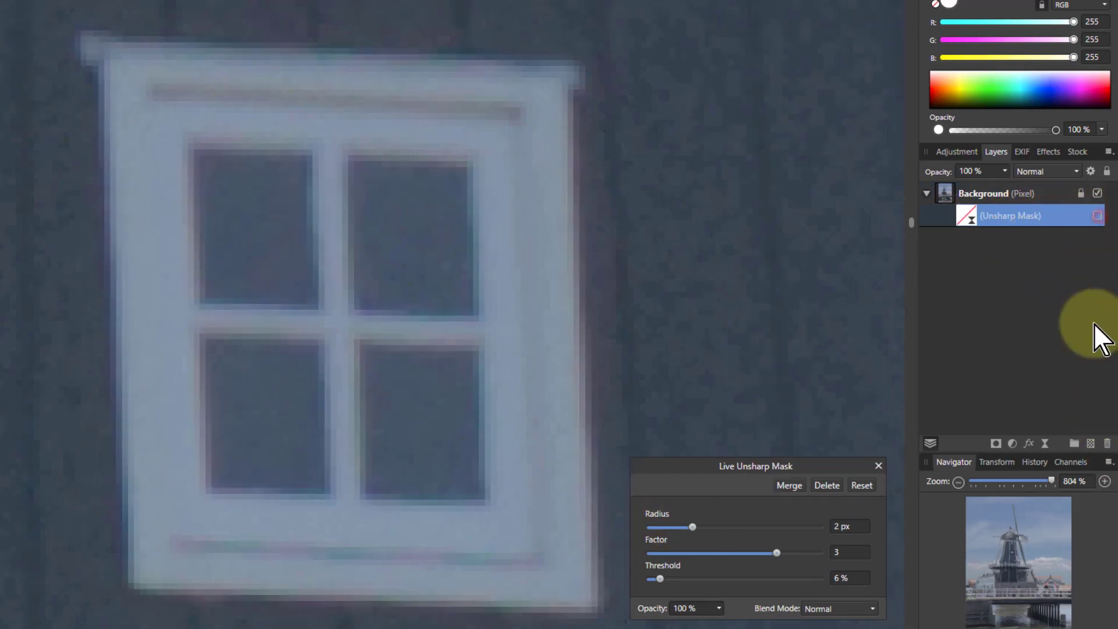
Step: Add a Gaussian Blur live filter to the Background layer and move it below Unsharp Mask
click(945, 194)
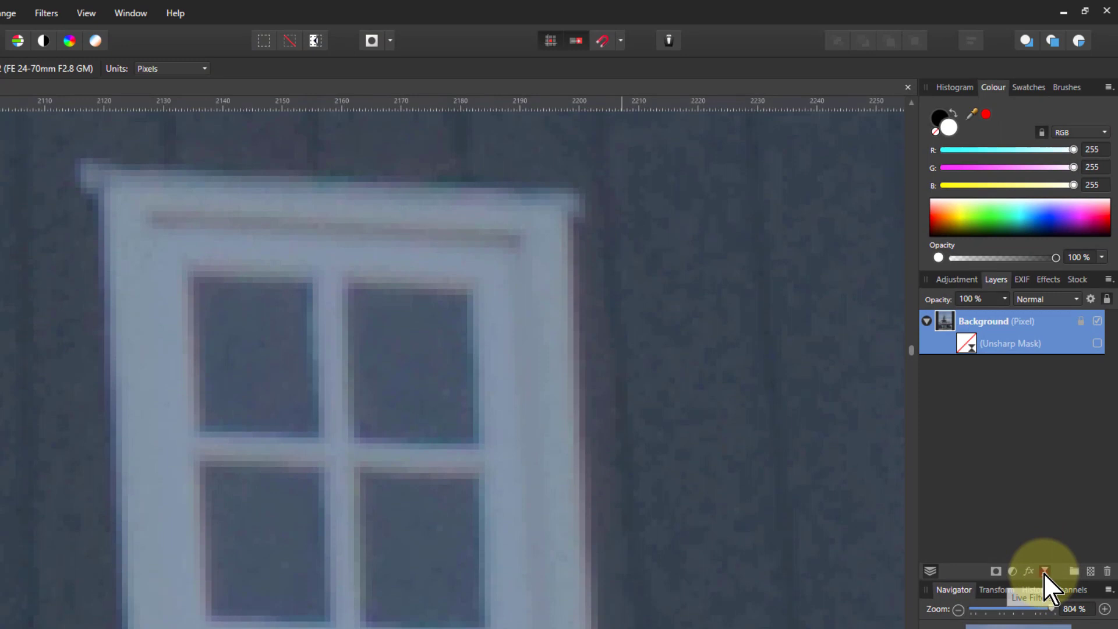
click(1044, 572)
click(926, 16)
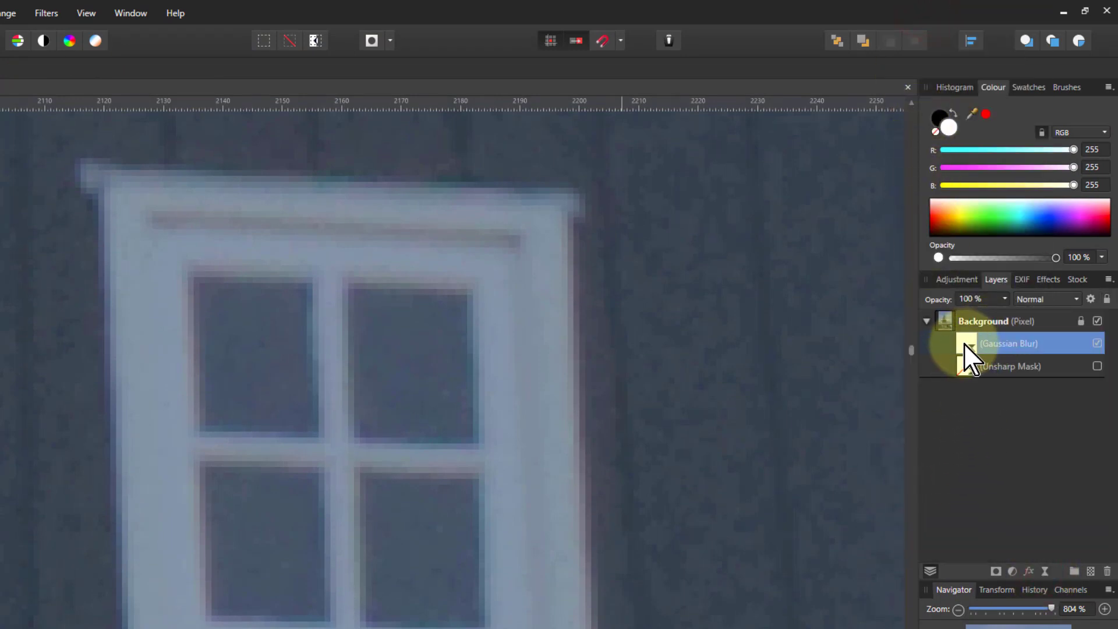
drag(963, 344, 972, 367)
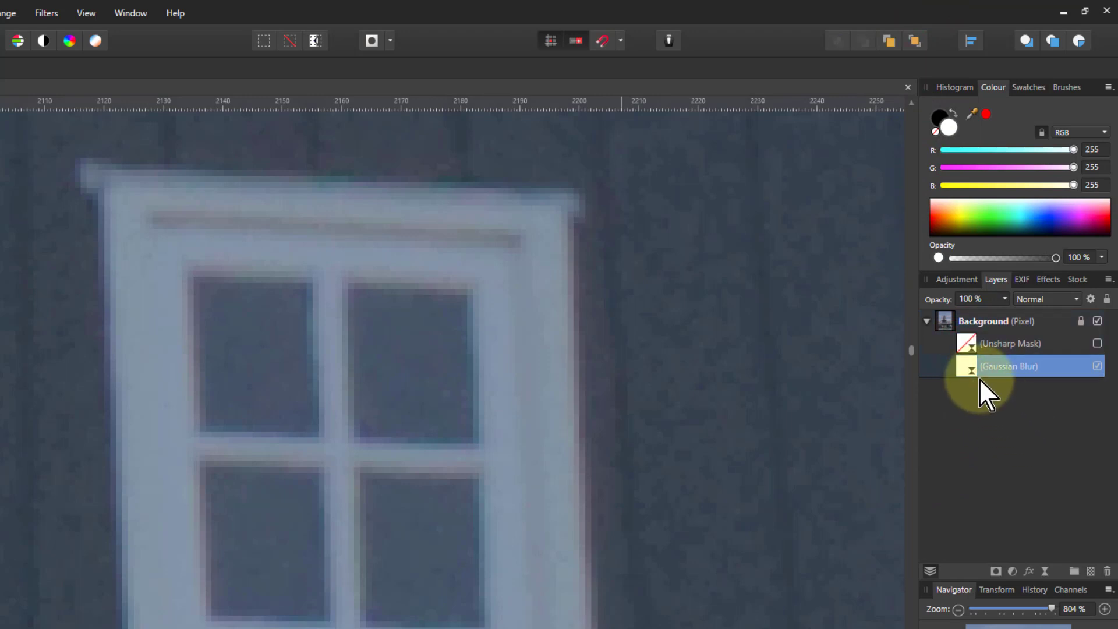
Step: Set the live Gaussian Blur radius to 0.1 px
double_click(1036, 372)
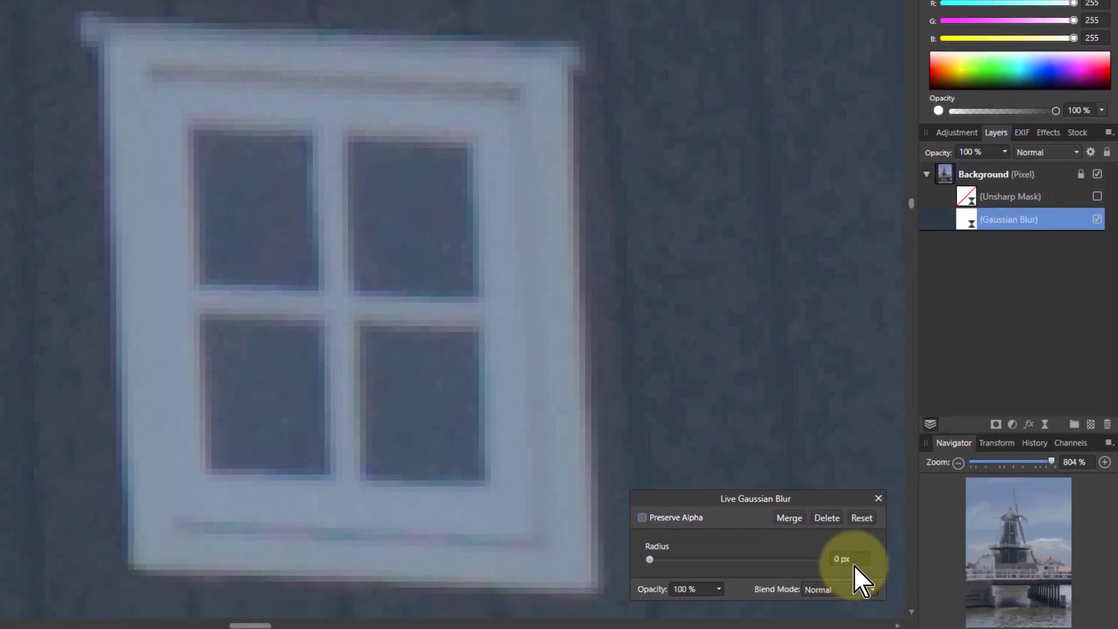
mouse_move(854, 564)
mouse_down()
mouse_move(886, 599)
mouse_move(861, 566)
mouse_up()
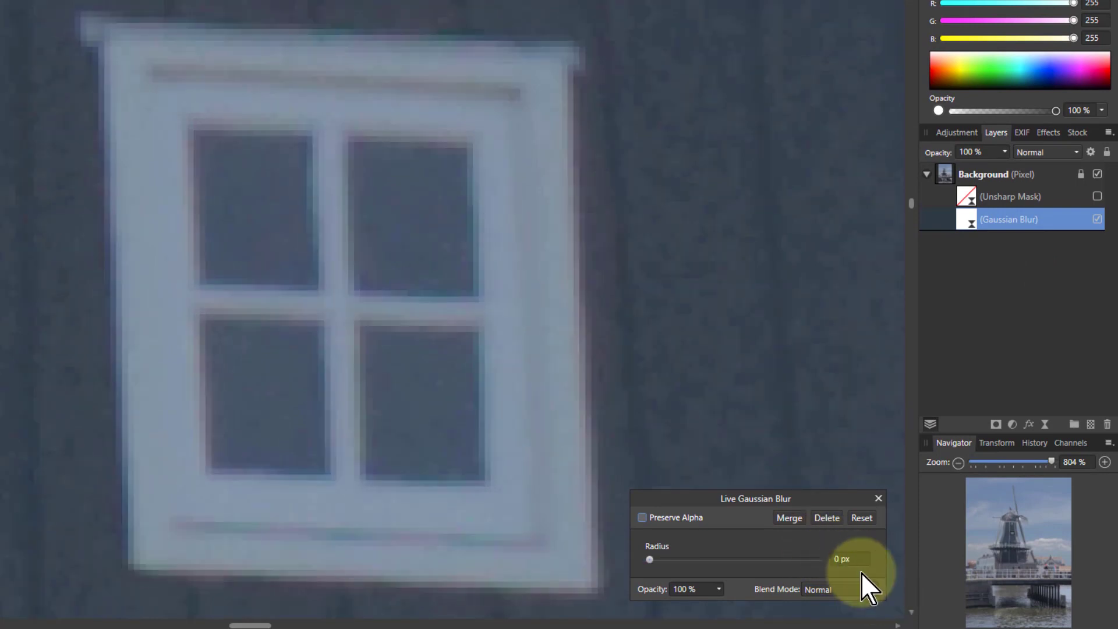
drag(844, 563, 879, 569)
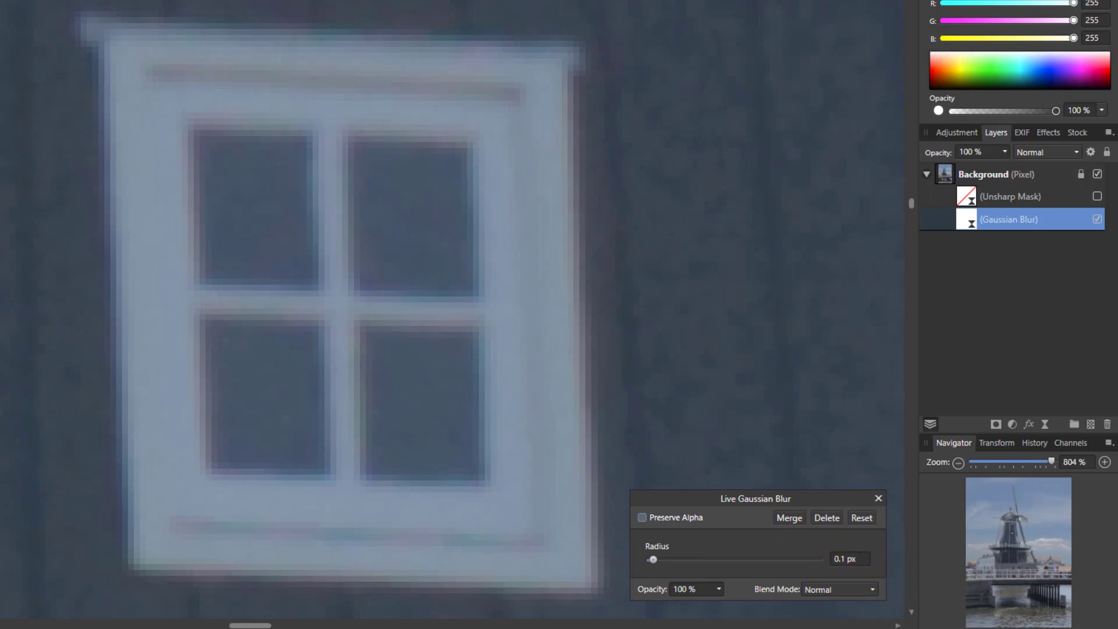
click(70, 471)
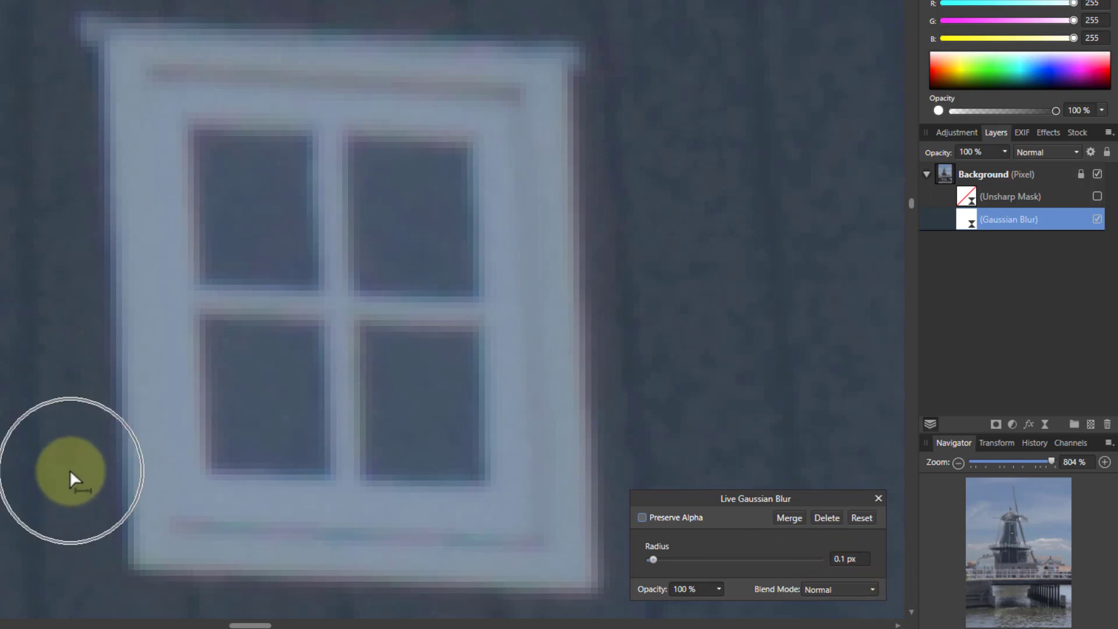
Step: Re-enable the Unsharp Mask and lower its Threshold to 0 %
click(1097, 196)
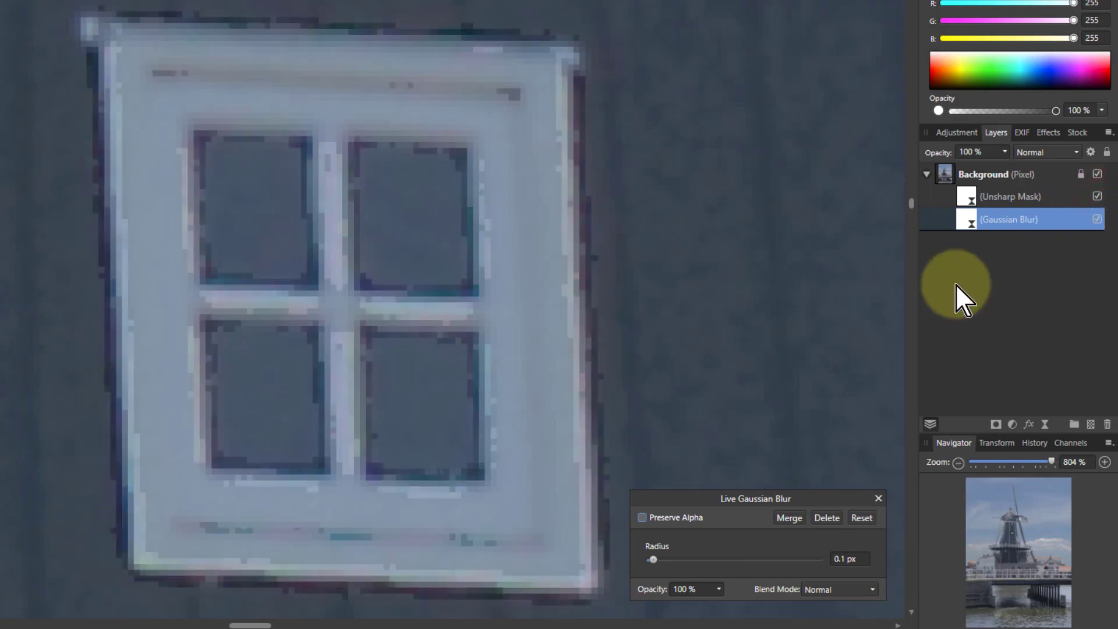
click(963, 199)
drag(659, 559, 577, 559)
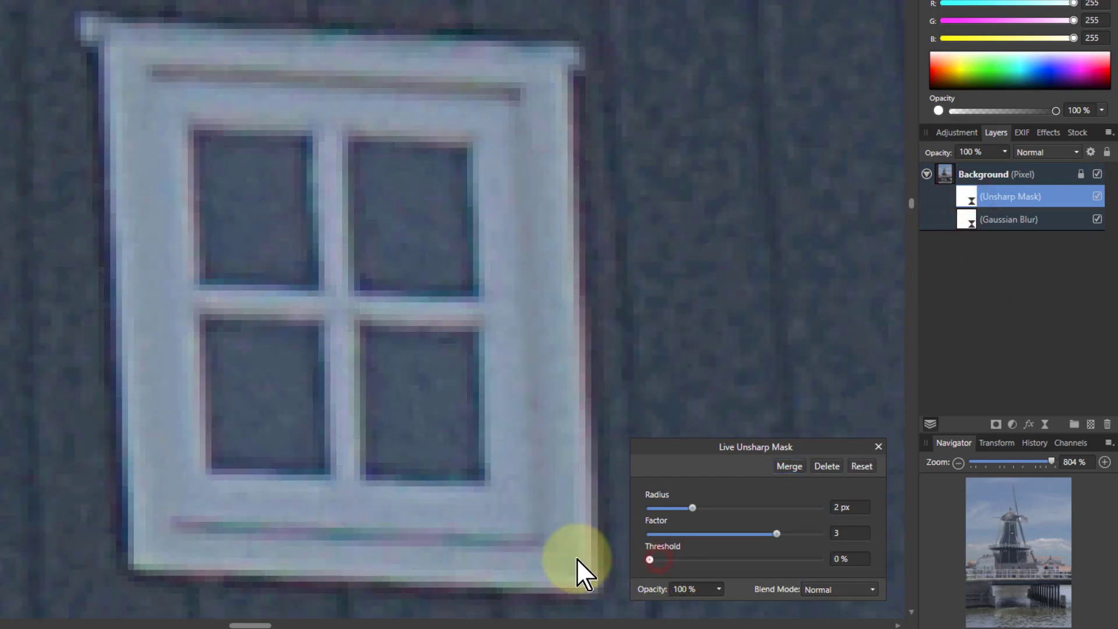